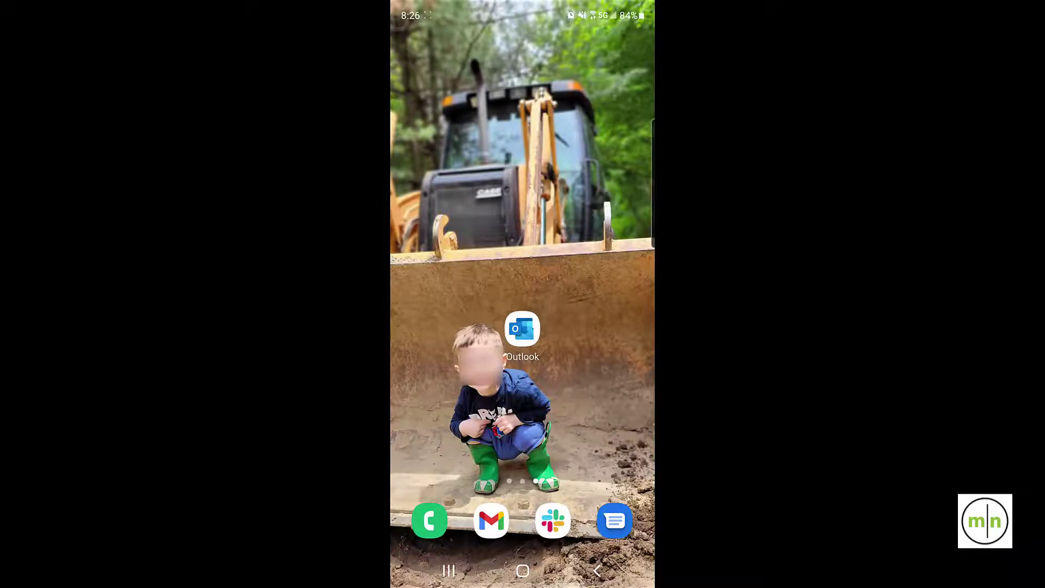
- Delete the Office 365 mail account through Outlook's settings and confirm the removal
{"action": "left_click", "coordinate": [521, 329]}
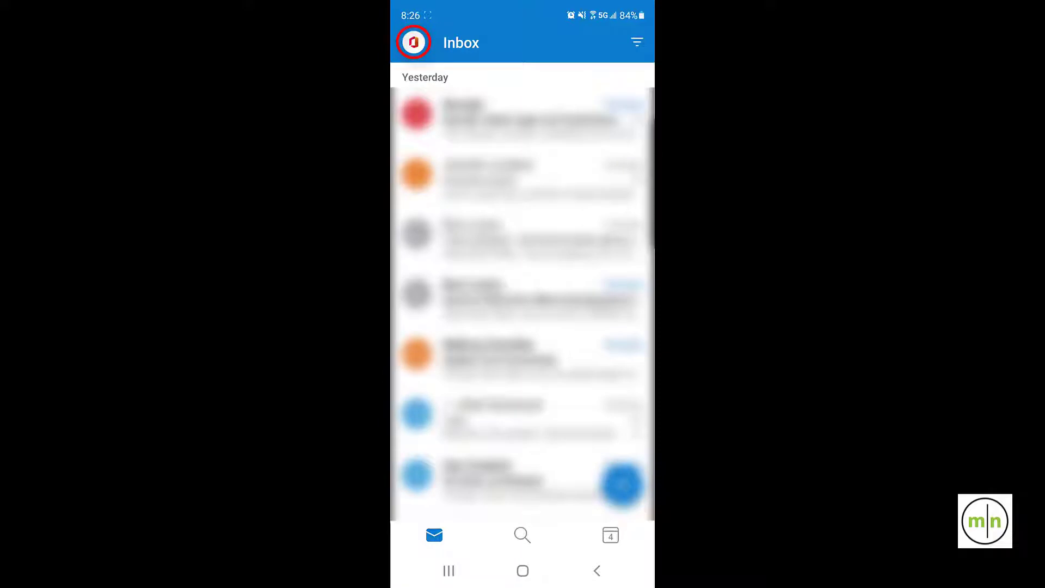
{"action": "left_click", "coordinate": [413, 43]}
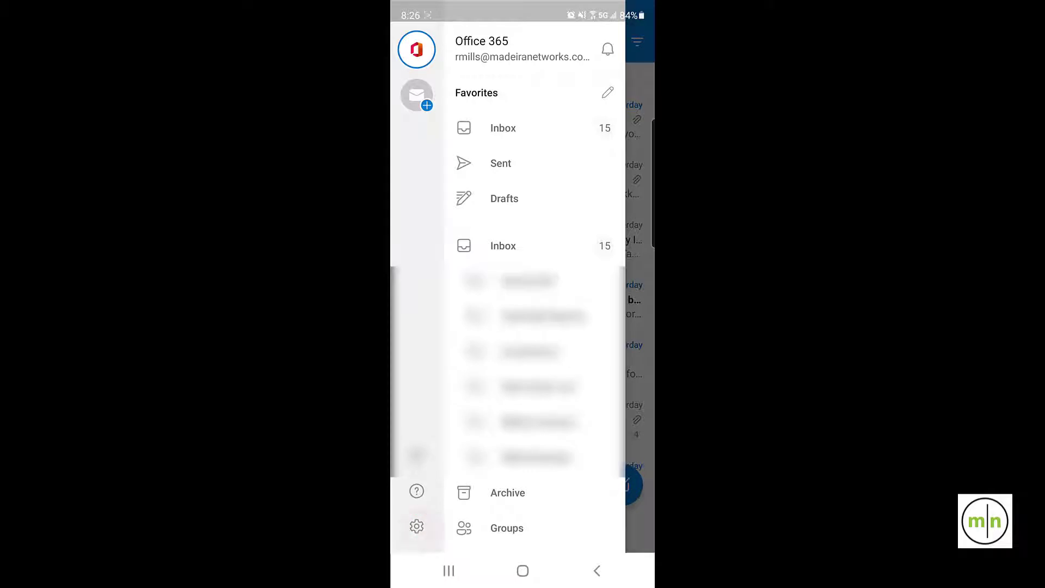
{"action": "left_click", "coordinate": [416, 526]}
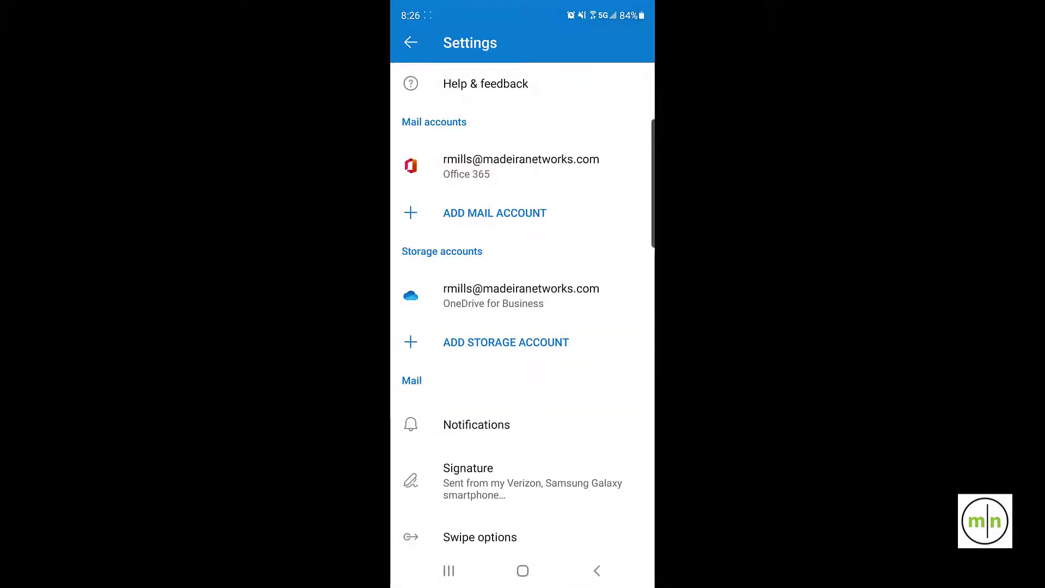
{"action": "left_click", "coordinate": [521, 166]}
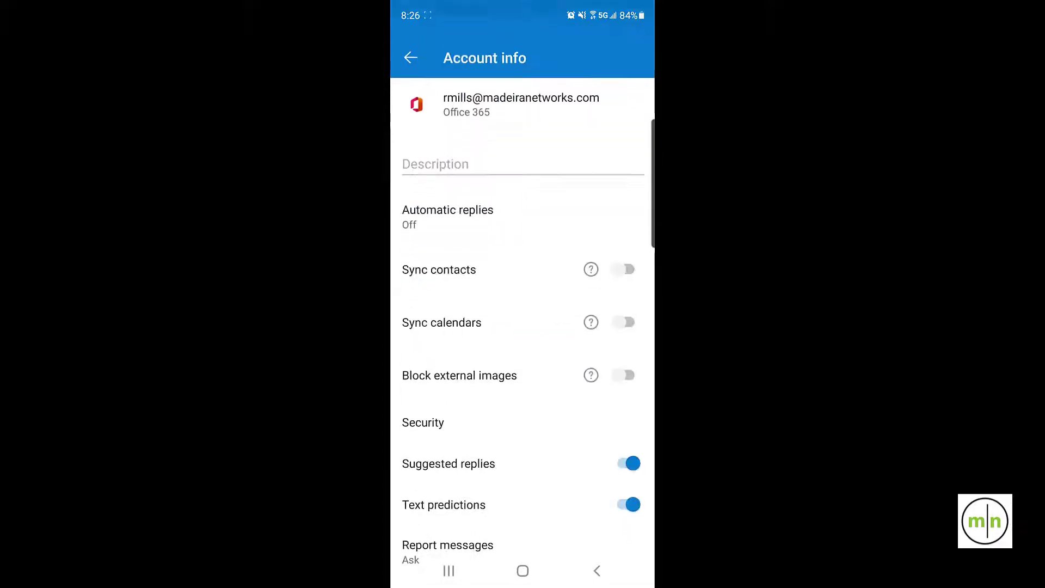
{"action": "scroll", "coordinate": [523, 327], "scroll_direction": "down", "scroll_amount": 3}
{"action": "scroll", "coordinate": [522, 326], "scroll_direction": "down", "scroll_amount": 3}
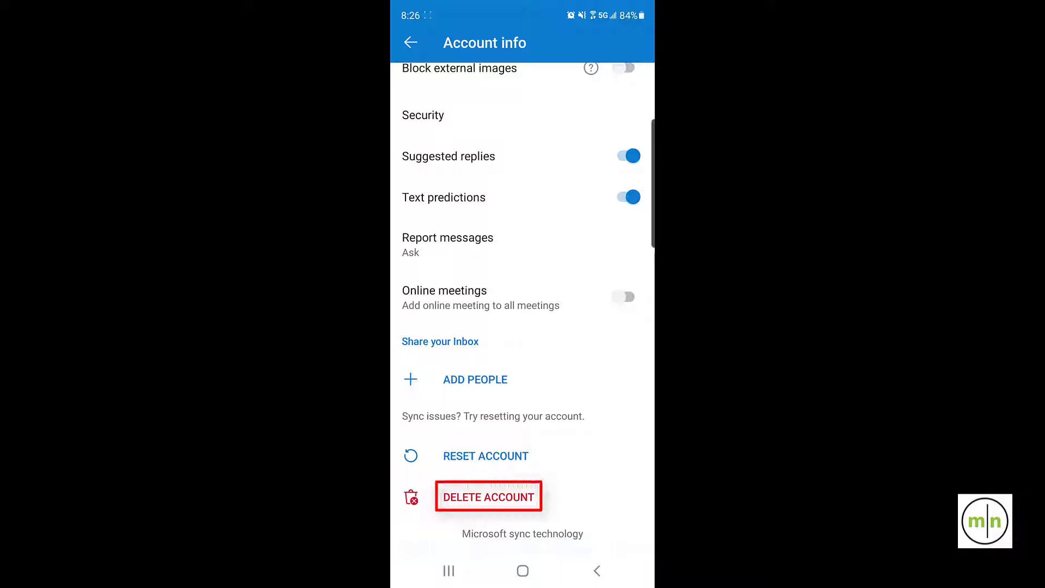
{"action": "left_click", "coordinate": [488, 496]}
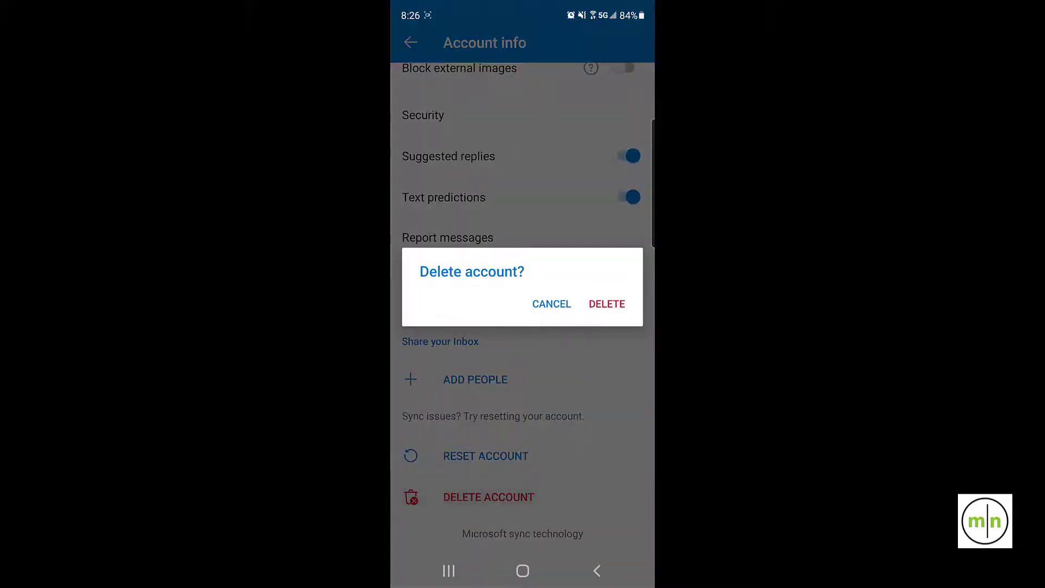
{"action": "left_click", "coordinate": [607, 304]}
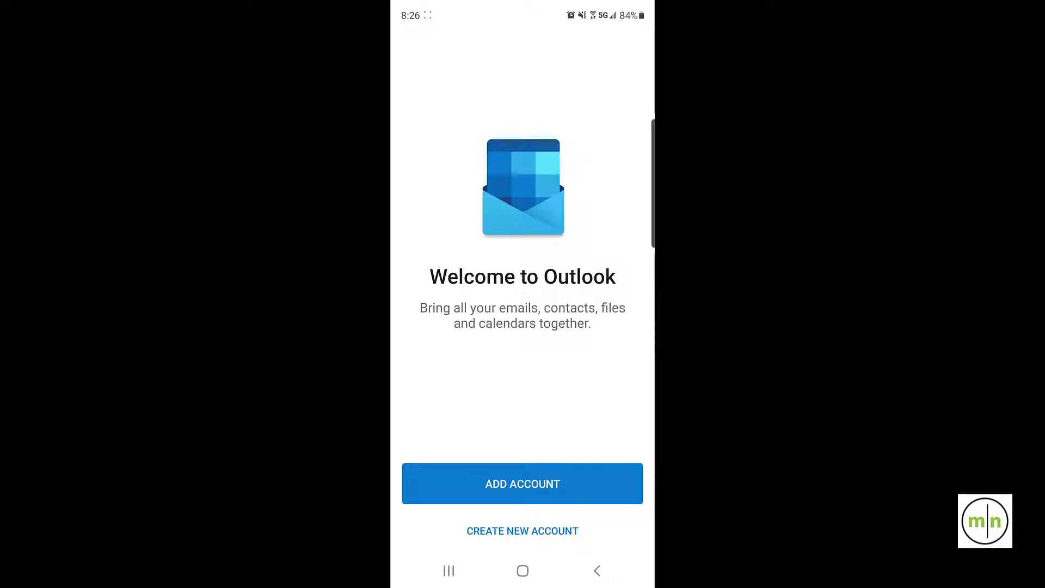
- Add the Office 365 account back using the suggested address and the autofilled saved password
{"action": "left_click", "coordinate": [522, 483]}
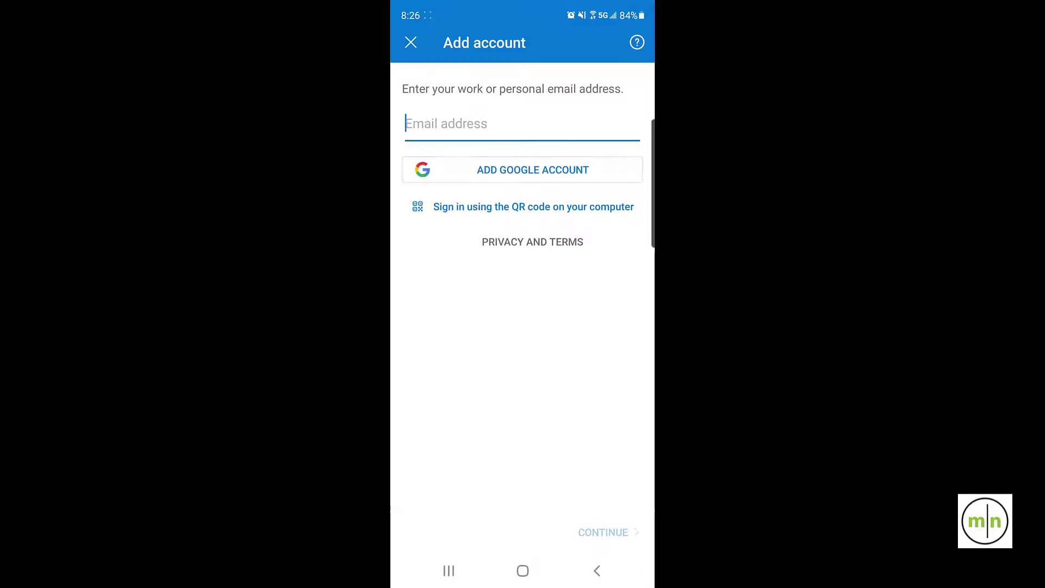
{"action": "type", "text": "r"}
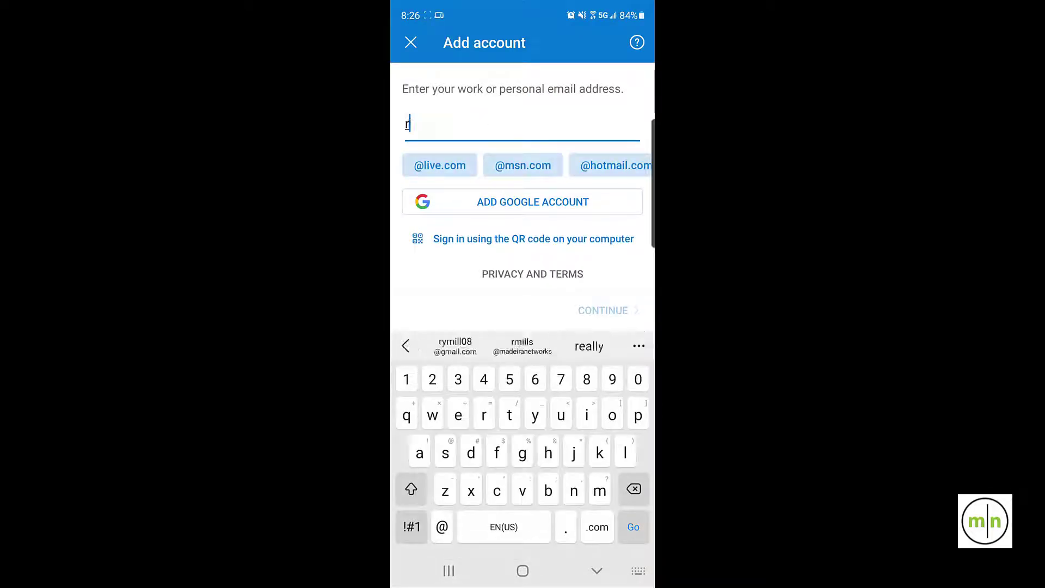
{"action": "left_click", "coordinate": [517, 345]}
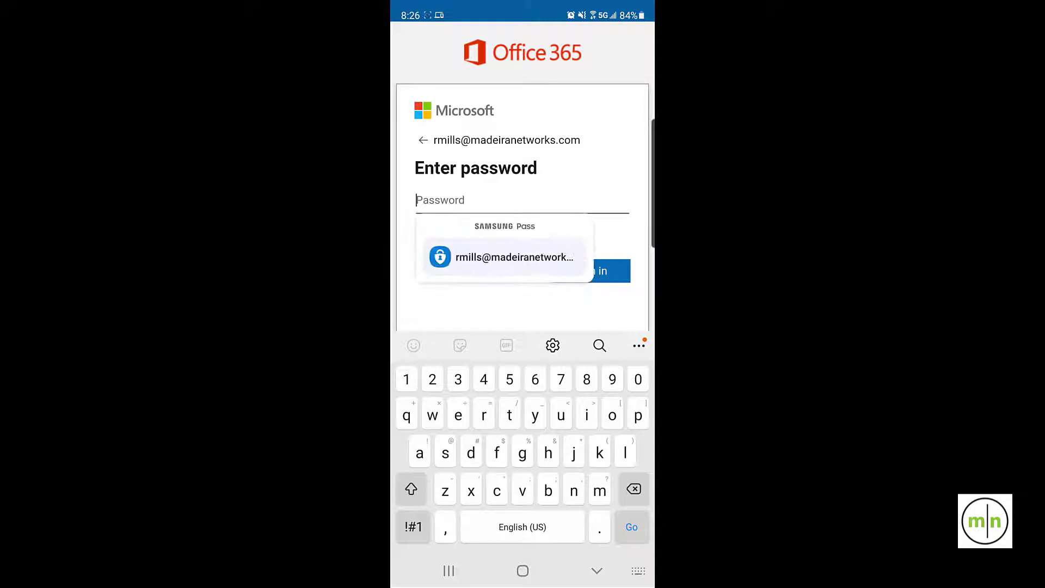
{"action": "left_click", "coordinate": [502, 257]}
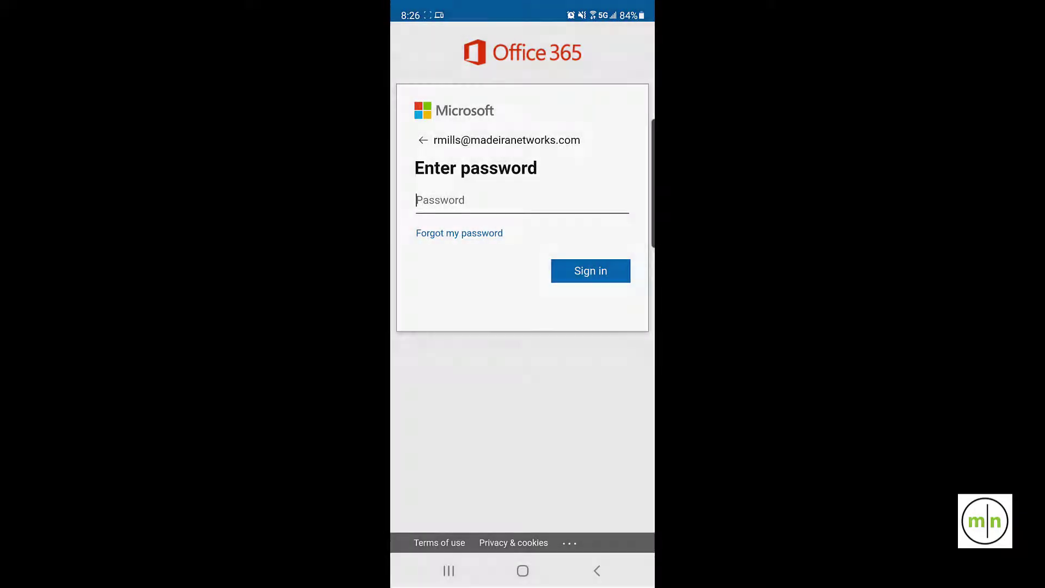
{"action": "left_click", "coordinate": [591, 270]}
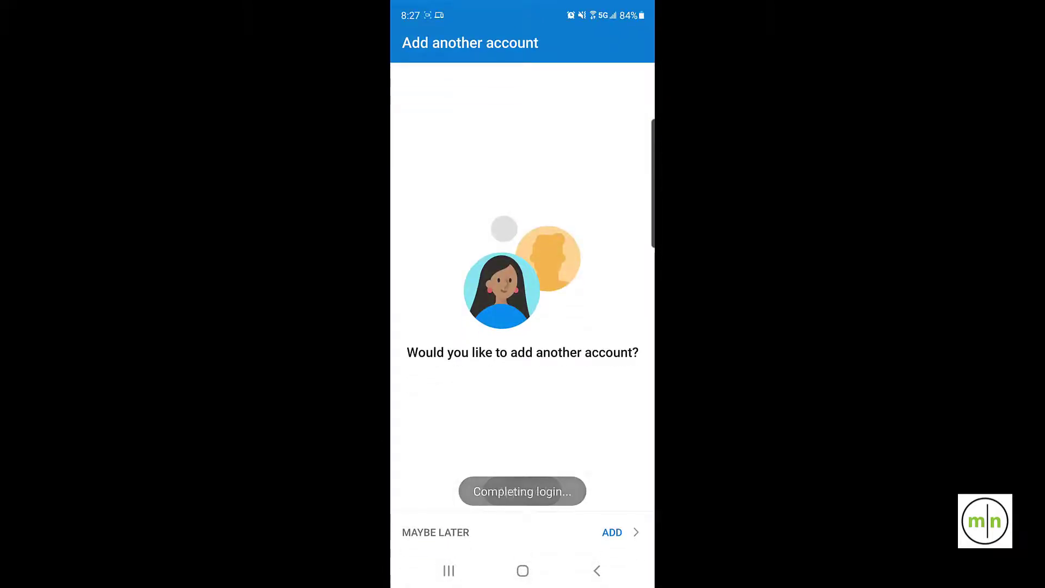
- Decline adding another account and skip the Focused Inbox introduction
{"action": "left_click", "coordinate": [435, 532]}
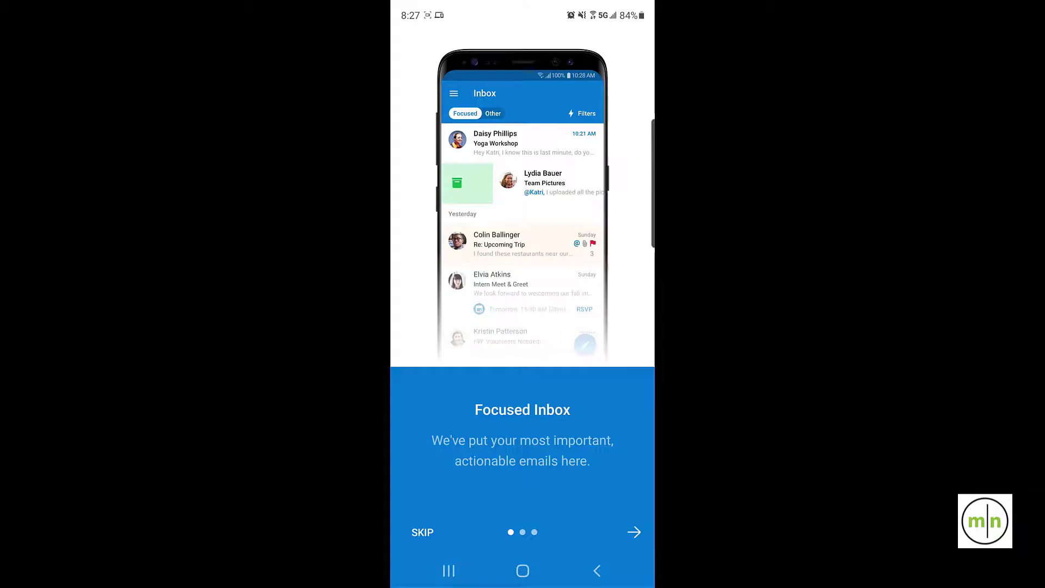
{"action": "left_click", "coordinate": [412, 539]}
{"action": "left_click", "coordinate": [422, 532]}
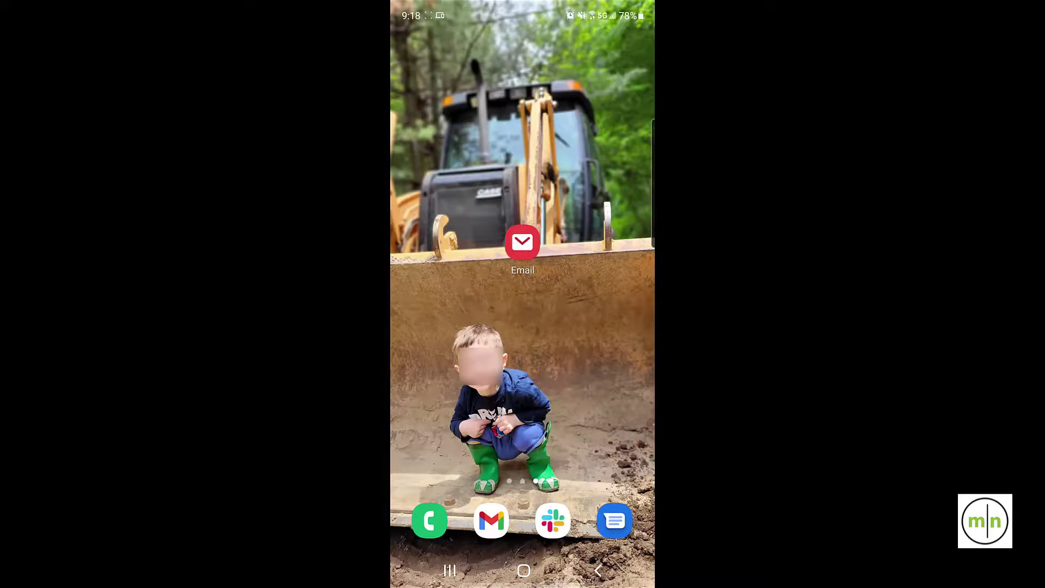
- In Samsung Email, sign in to Office365 with the autofilled email address and password
{"action": "left_click", "coordinate": [523, 243]}
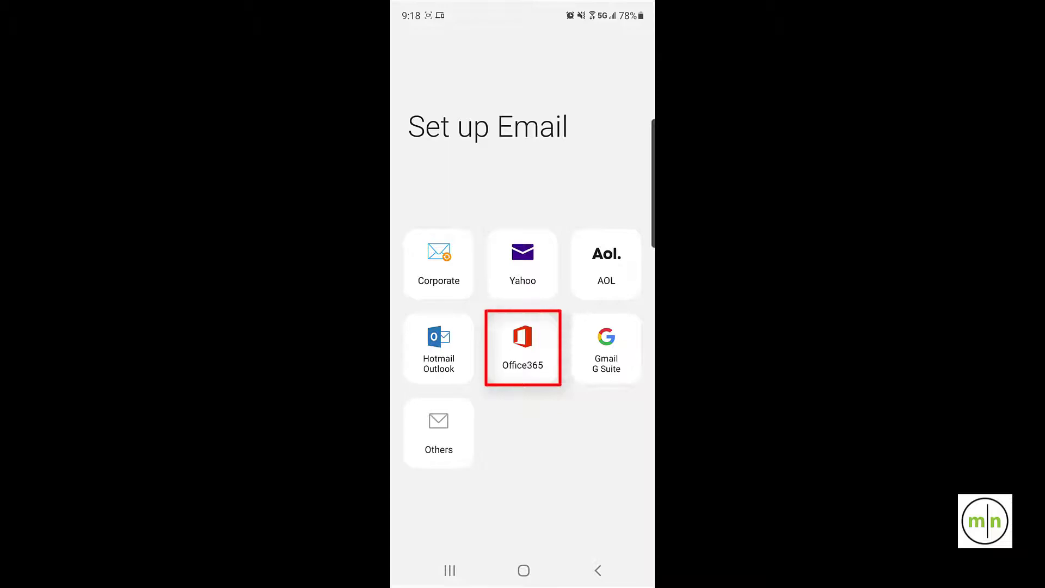
{"action": "left_click", "coordinate": [523, 347]}
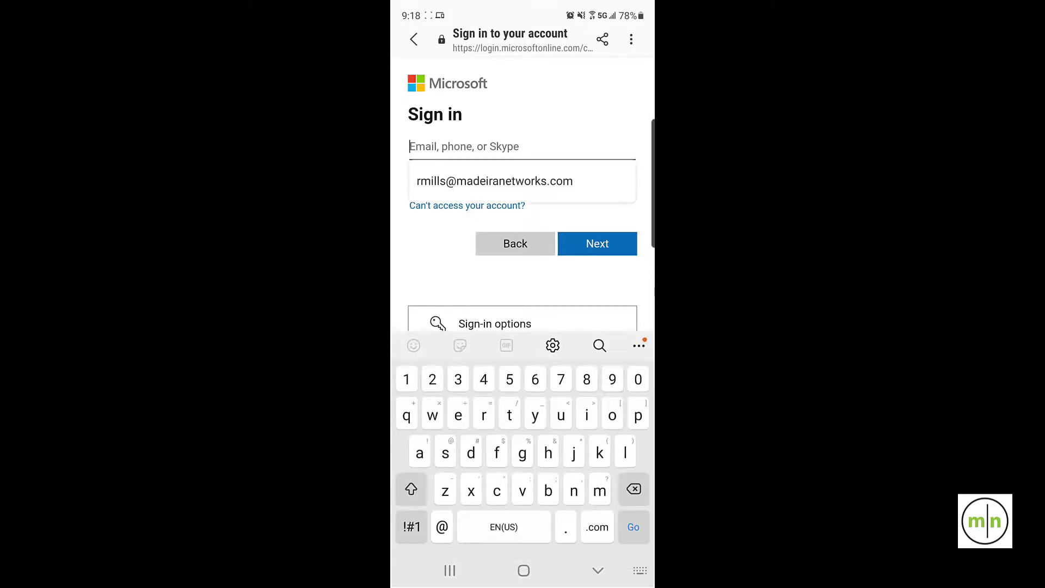
{"action": "left_click", "coordinate": [494, 181]}
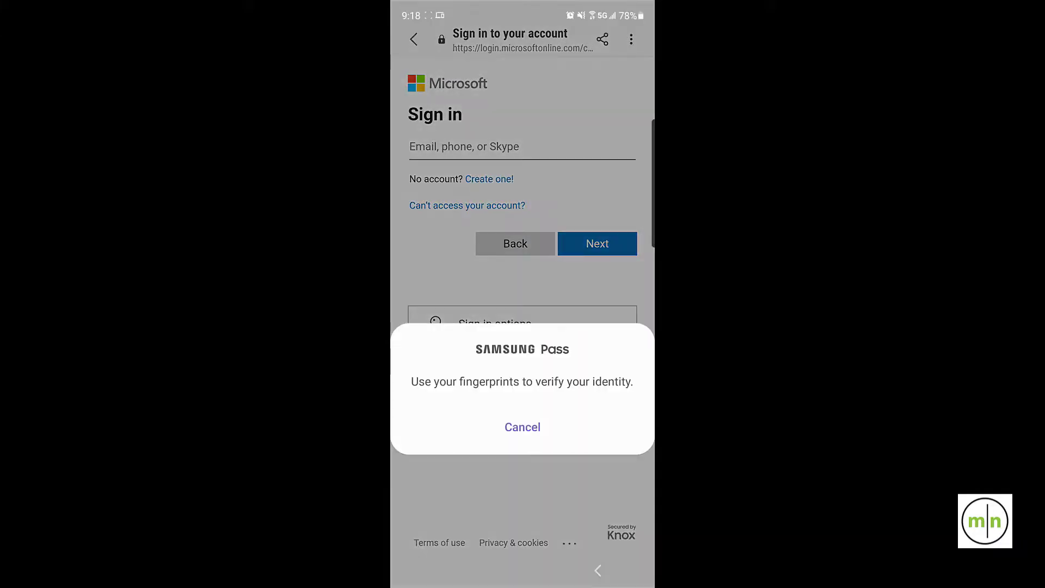
{"action": "left_click", "coordinate": [522, 525]}
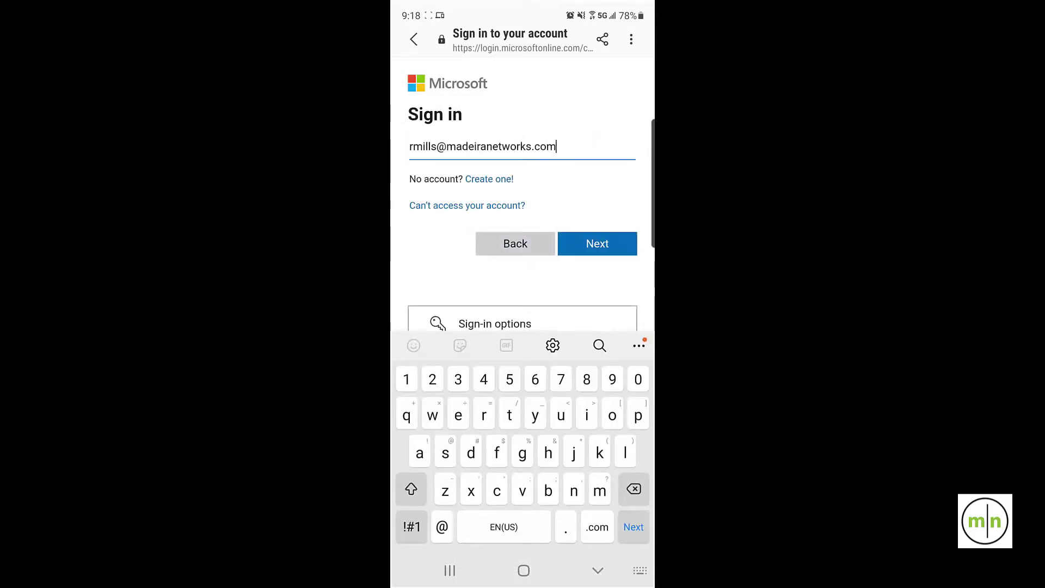
{"action": "left_click", "coordinate": [596, 244]}
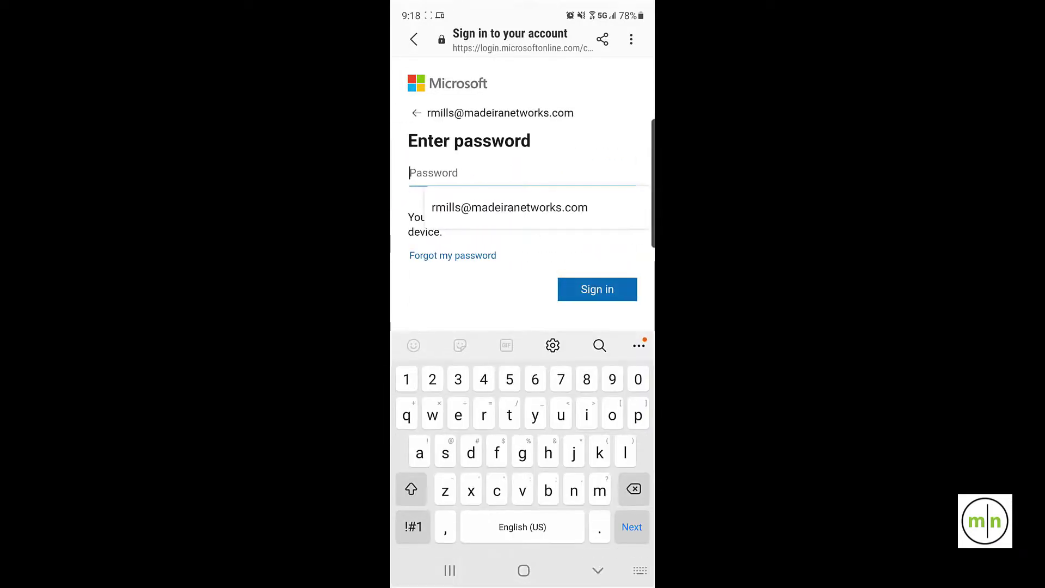
{"action": "left_click", "coordinate": [509, 208]}
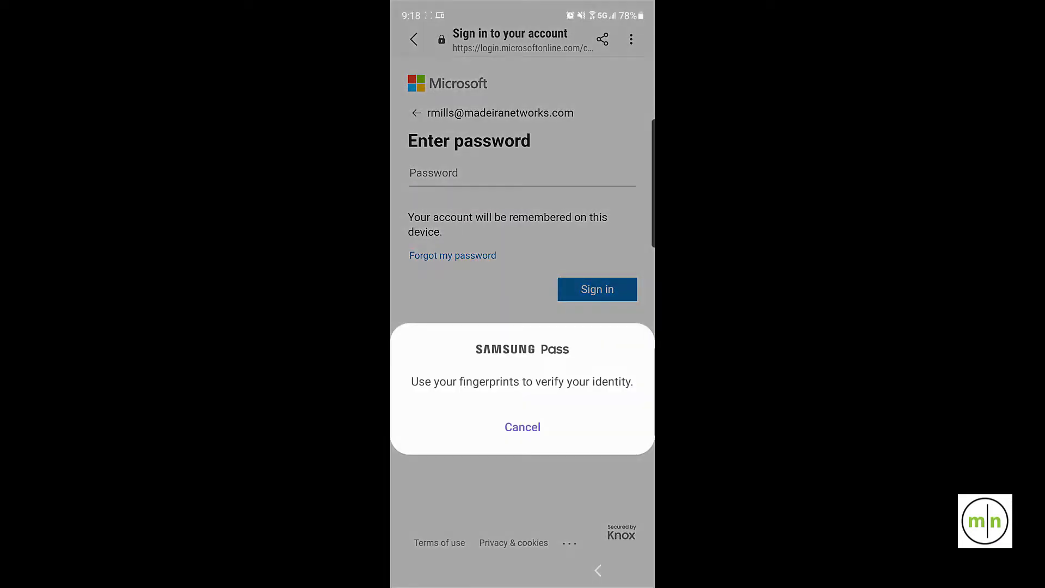
{"action": "left_click", "coordinate": [523, 526]}
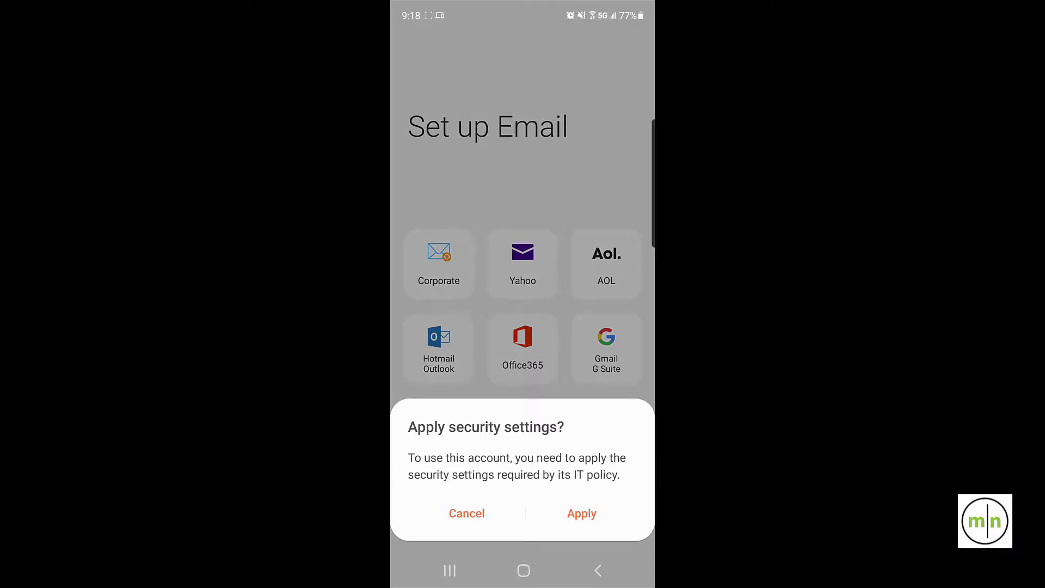
- Apply the security settings, allow contacts and calendar, activate device admin, and keep the account name
{"action": "left_click", "coordinate": [581, 513]}
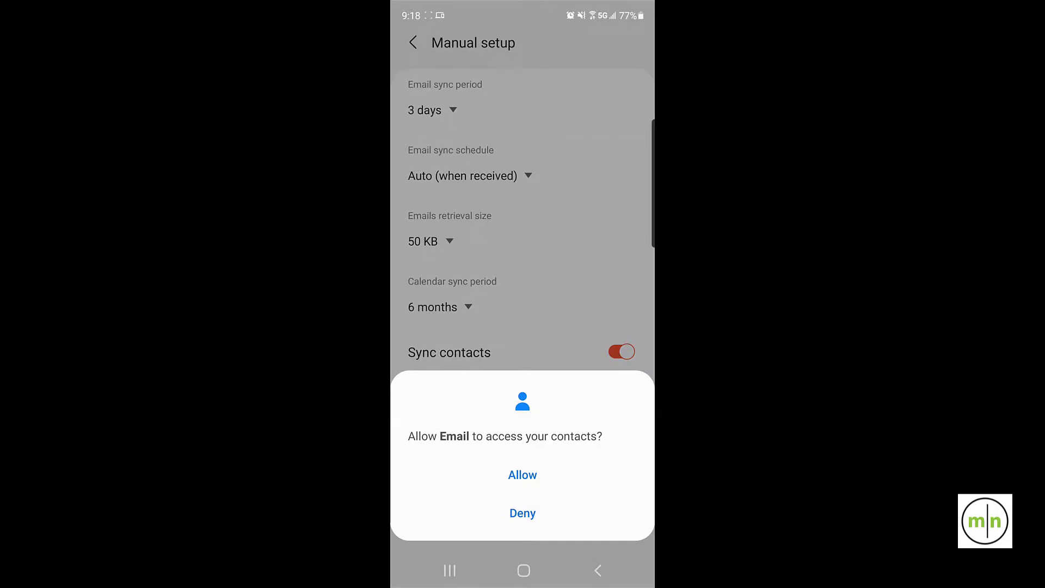
{"action": "left_click", "coordinate": [523, 474]}
{"action": "left_click", "coordinate": [522, 473]}
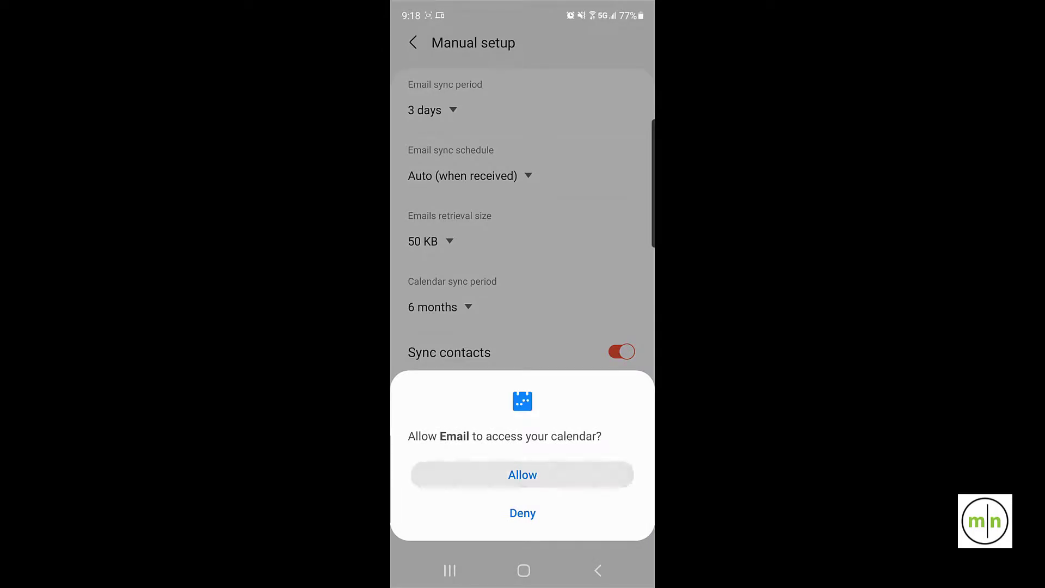
{"action": "left_click", "coordinate": [522, 534]}
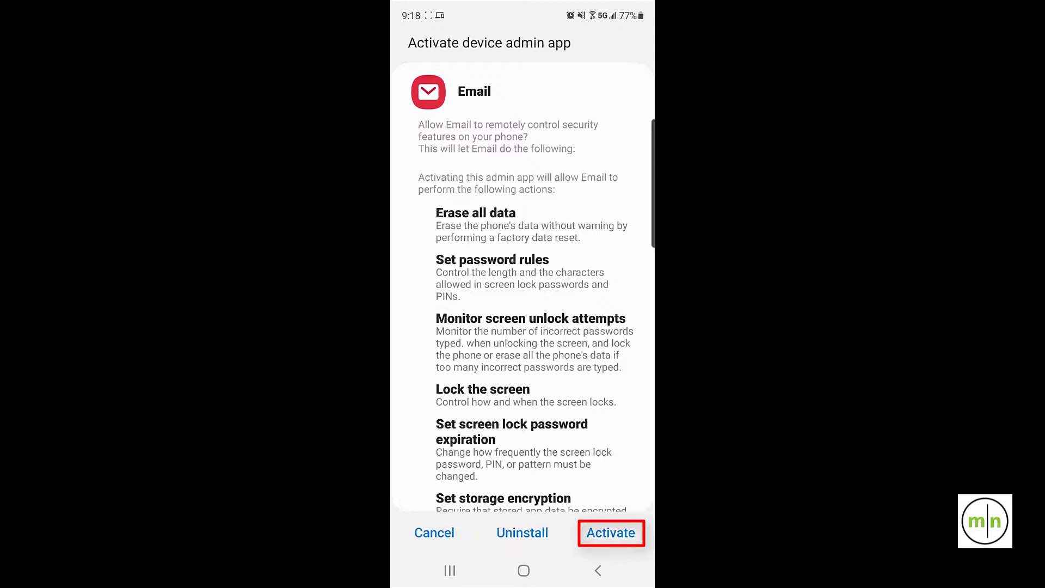
{"action": "left_click", "coordinate": [611, 533]}
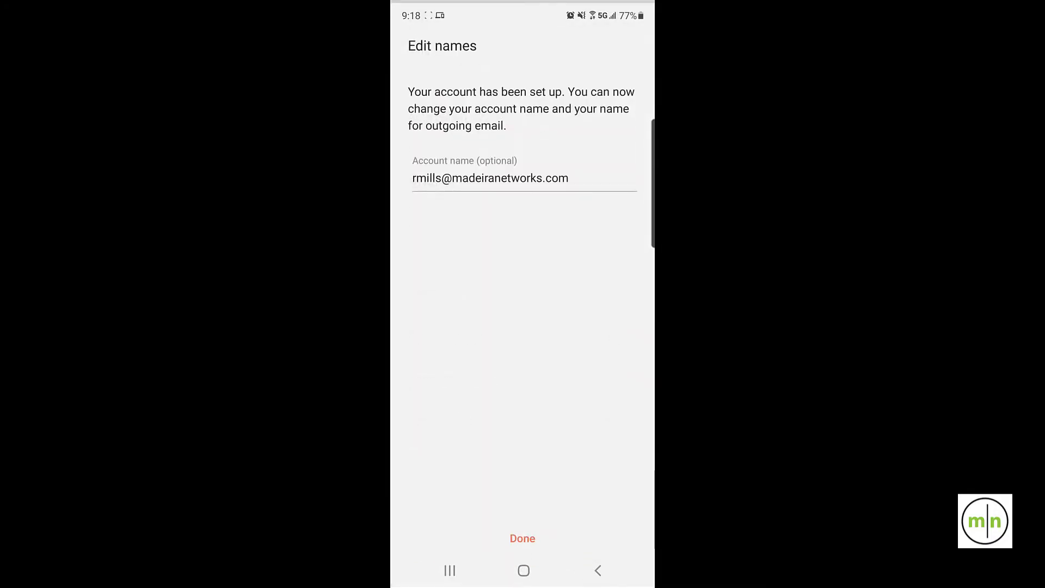
{"action": "left_click", "coordinate": [522, 536]}
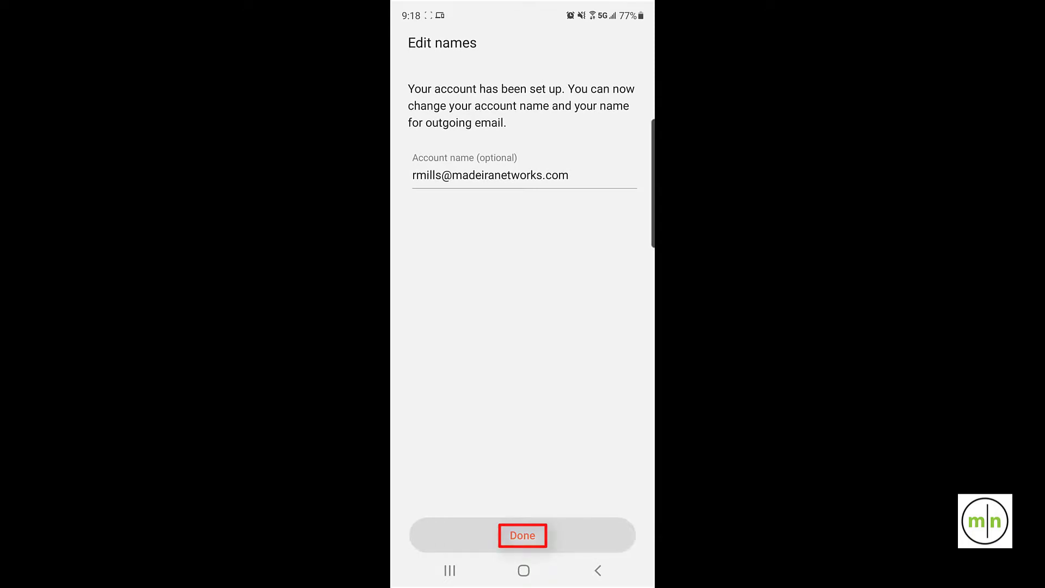